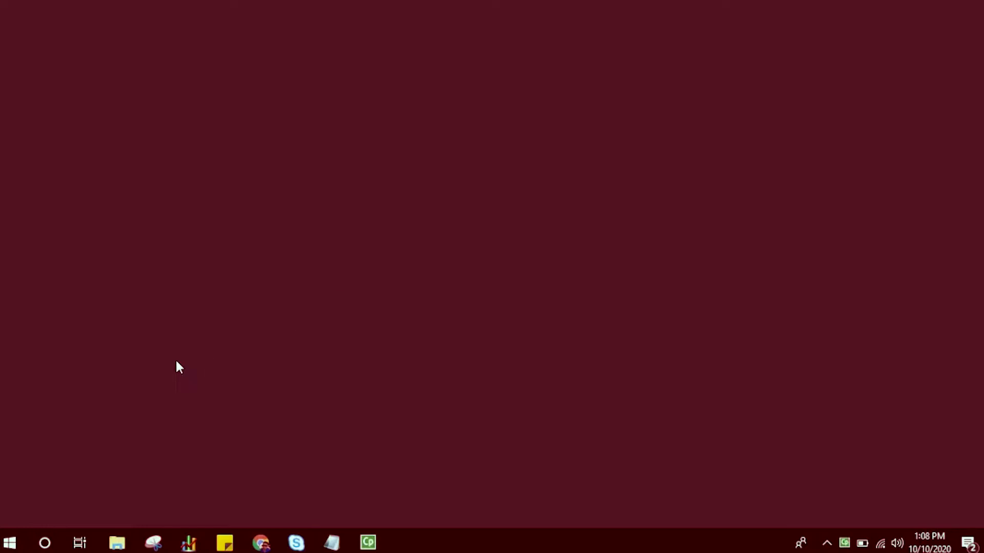
Go from the Start search for 'control' to Control Panel's Recovery page and launch Create a recovery drive
left_click(9, 543)
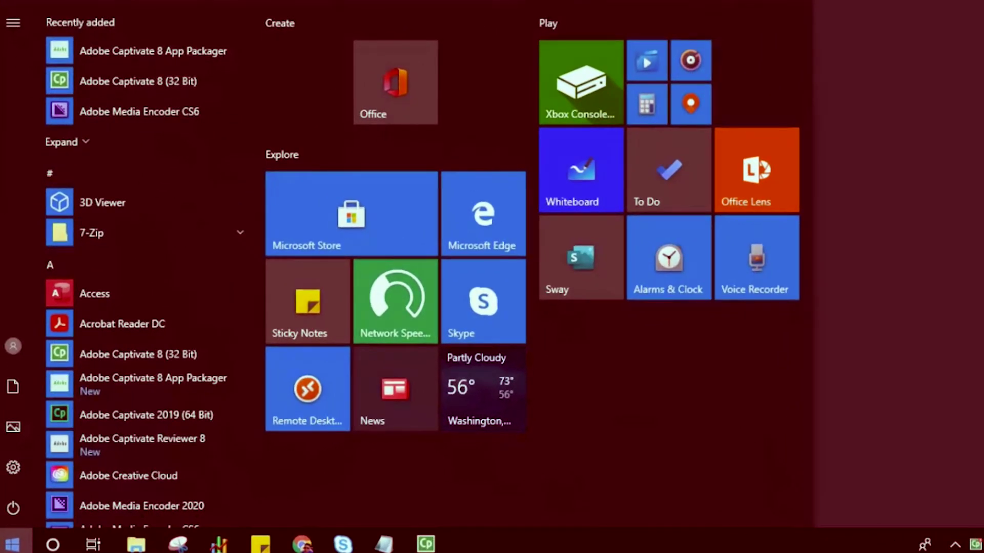
type("control")
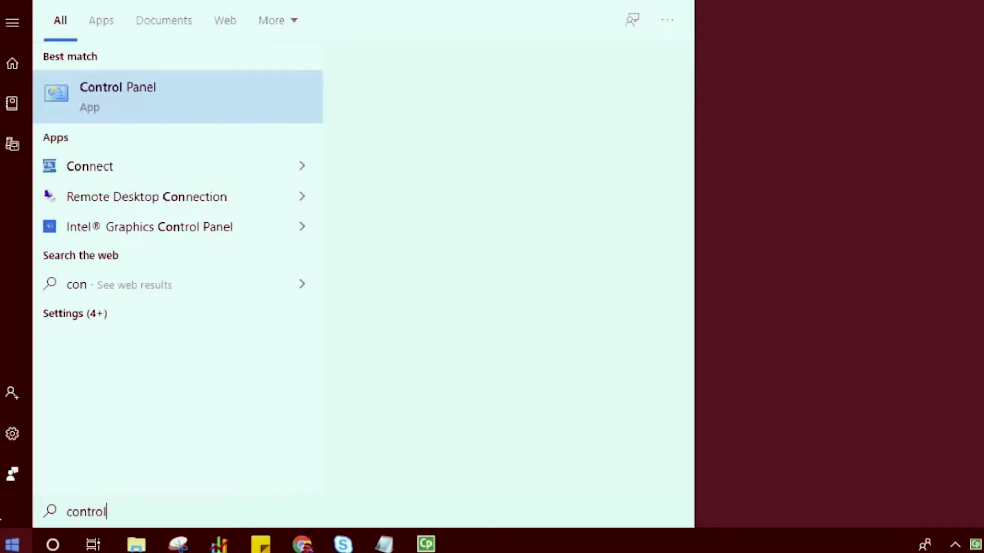
left_click(154, 95)
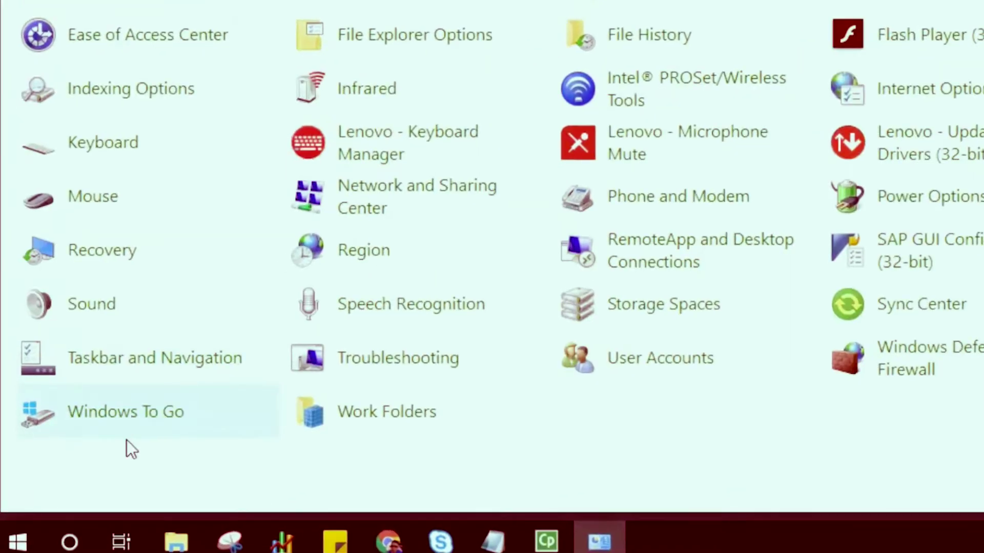
left_click(107, 251)
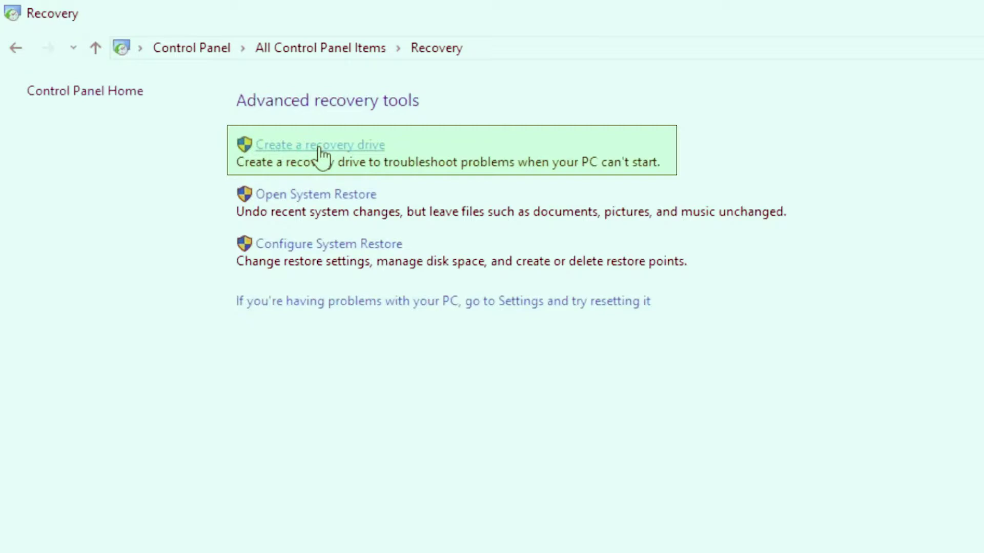
left_click(320, 147)
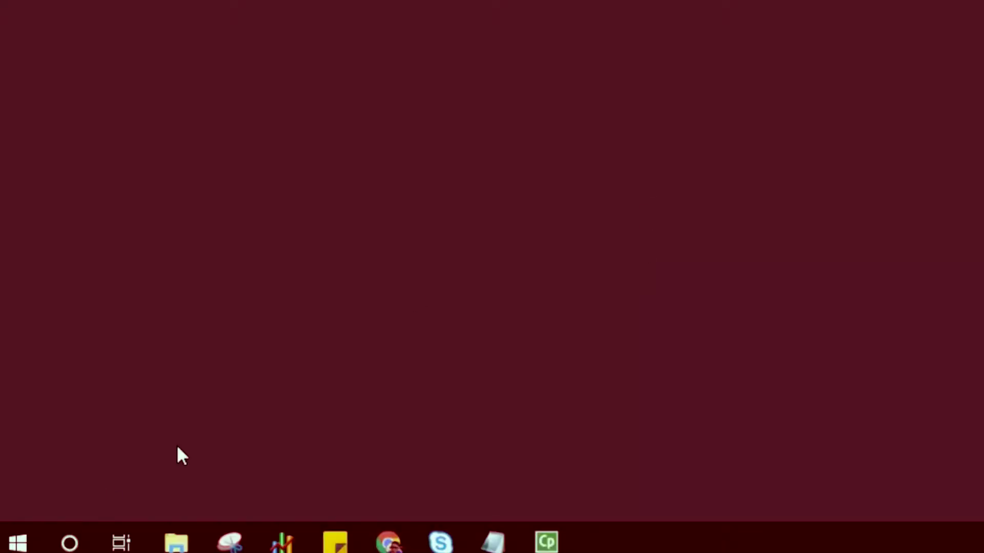
Launch Recovery Drive from Start search and build it on USB drive D: with system files backed up
left_click(17, 543)
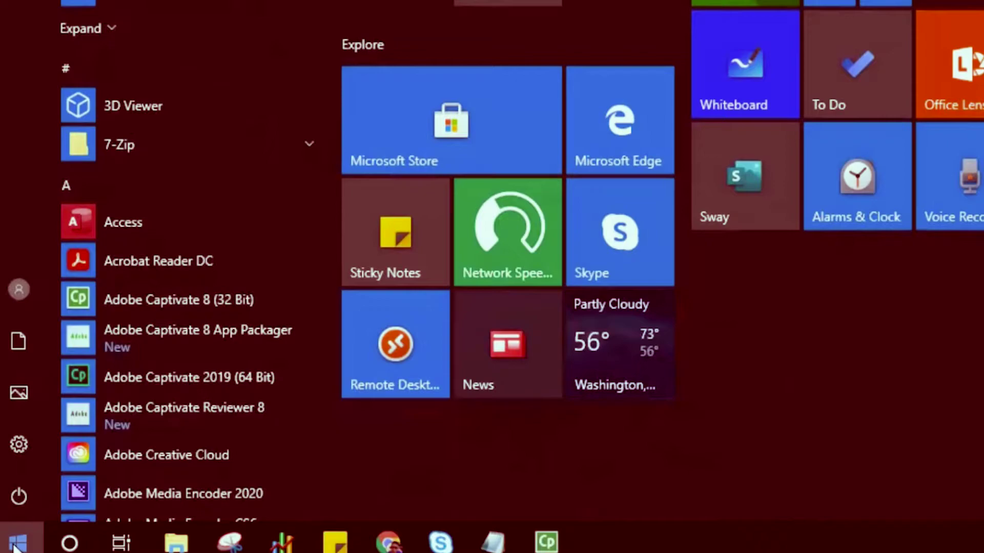
type("recovery d")
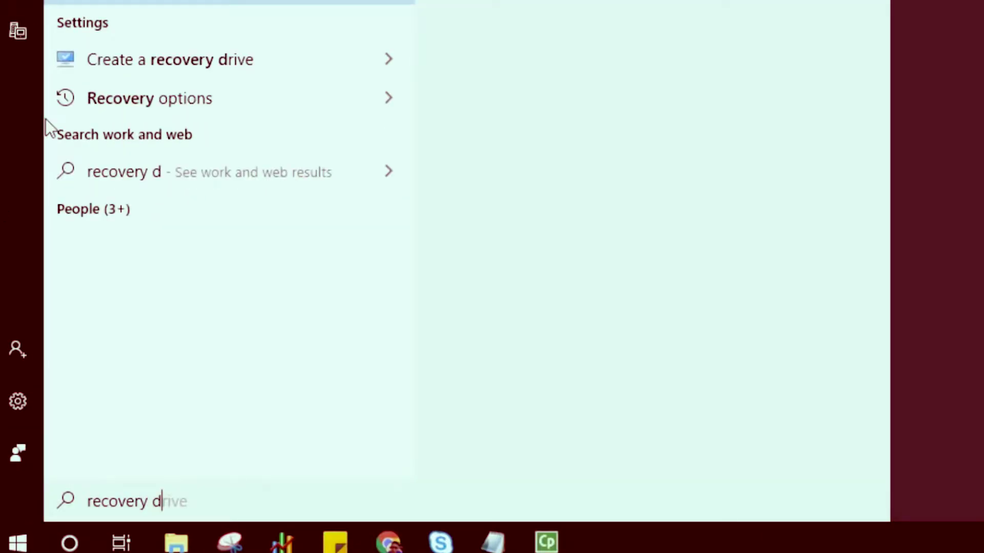
type("rive")
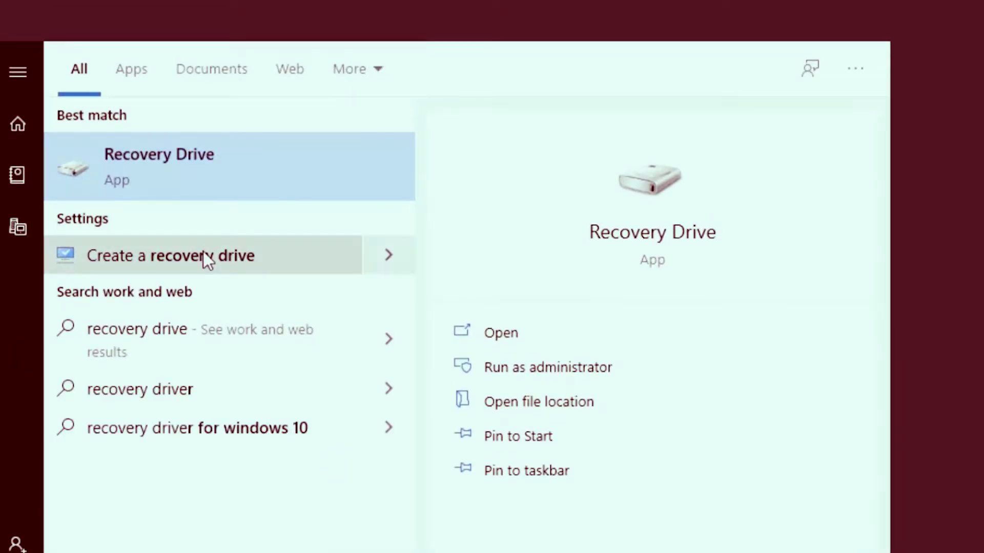
left_click(202, 251)
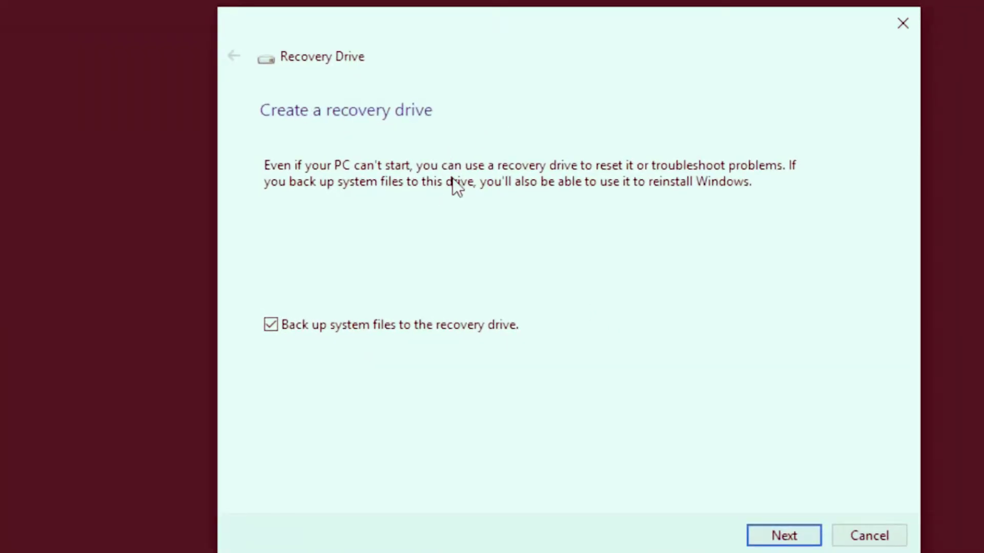
left_click(783, 536)
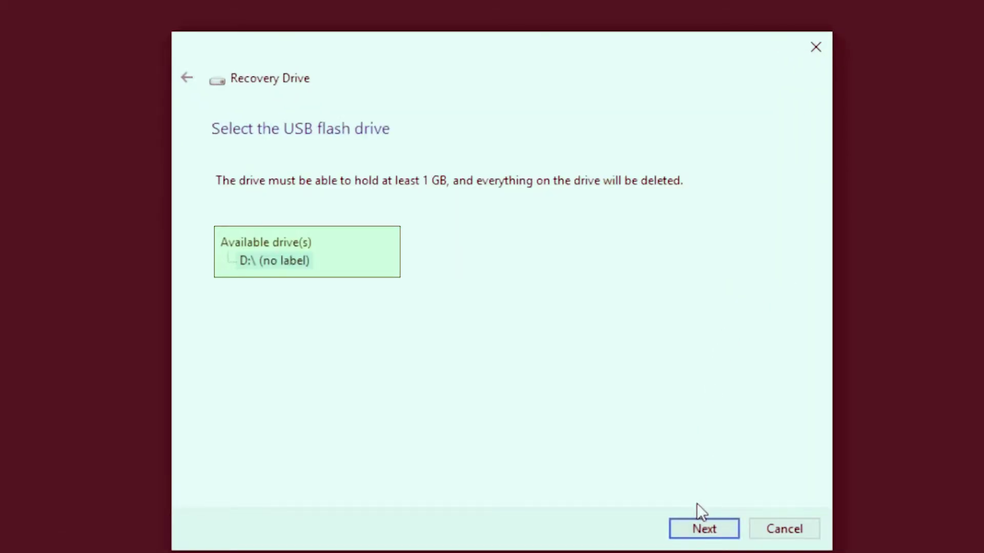
left_click(697, 533)
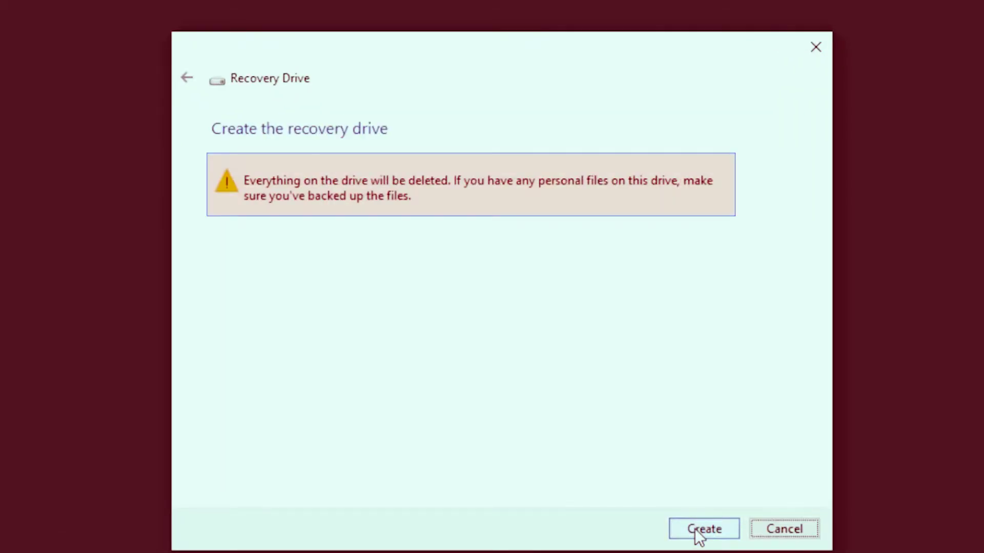
left_click(700, 535)
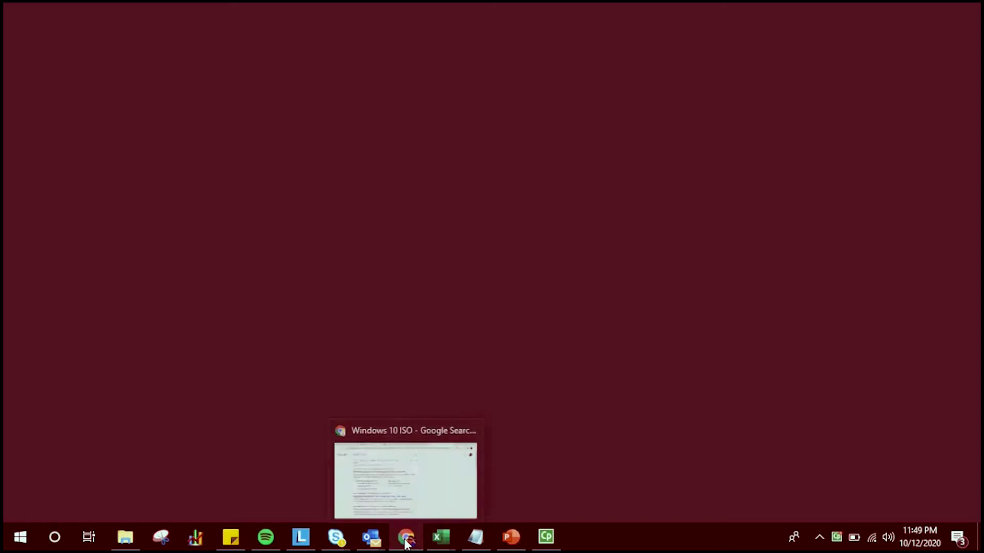
Rerun the 'Windows 10 ISO' Google search and open Microsoft's Download Windows 10 Disc Image result
left_click(406, 536)
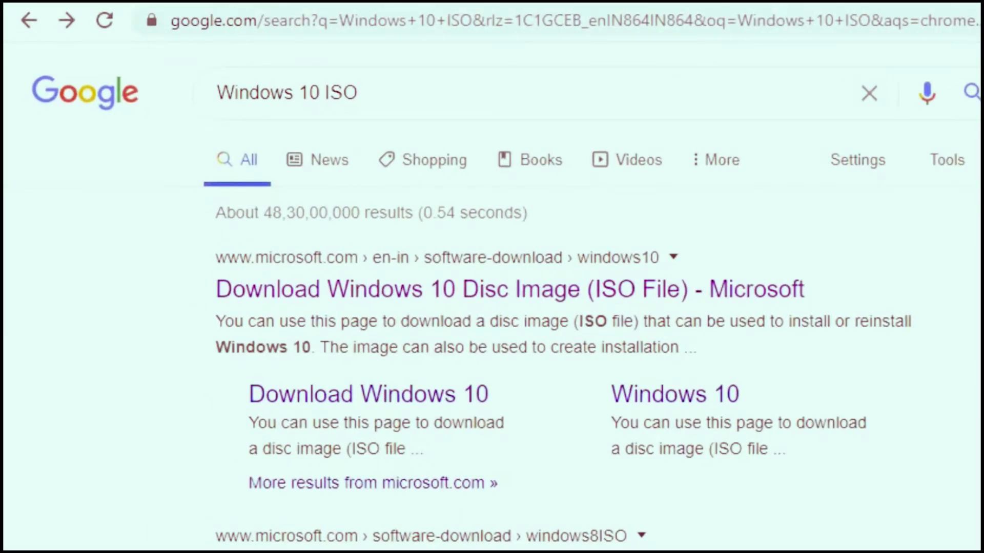
left_click(526, 87)
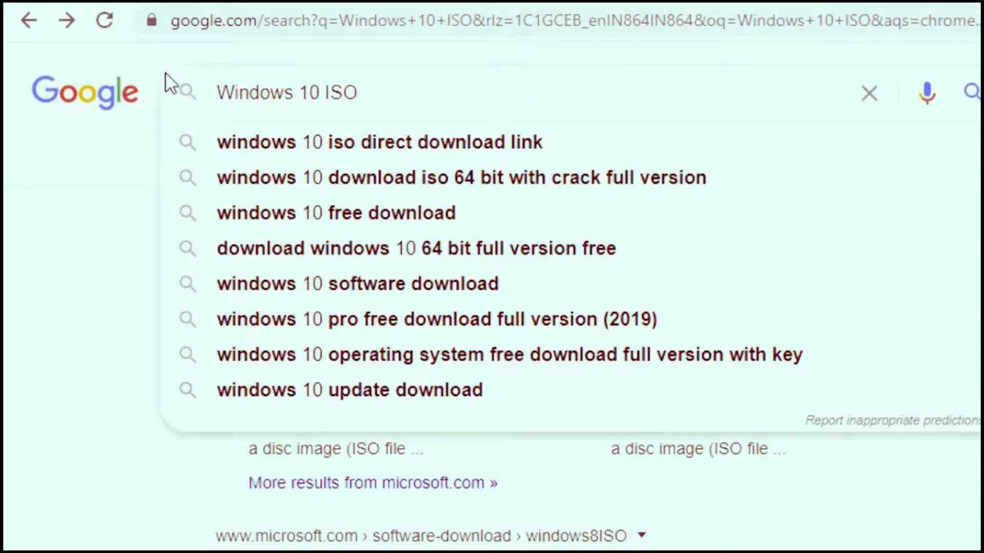
left_click_drag(463, 99, 200, 87)
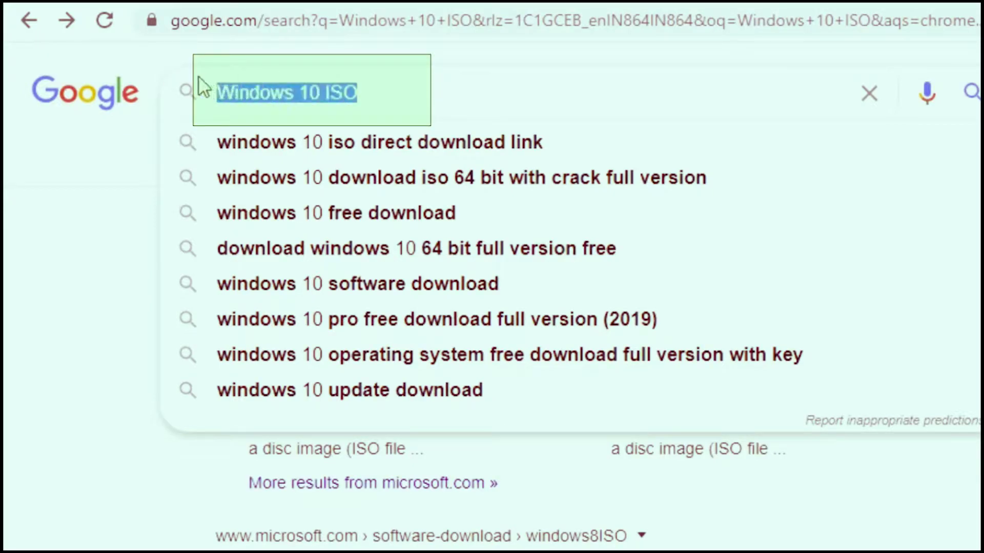
left_click(448, 89)
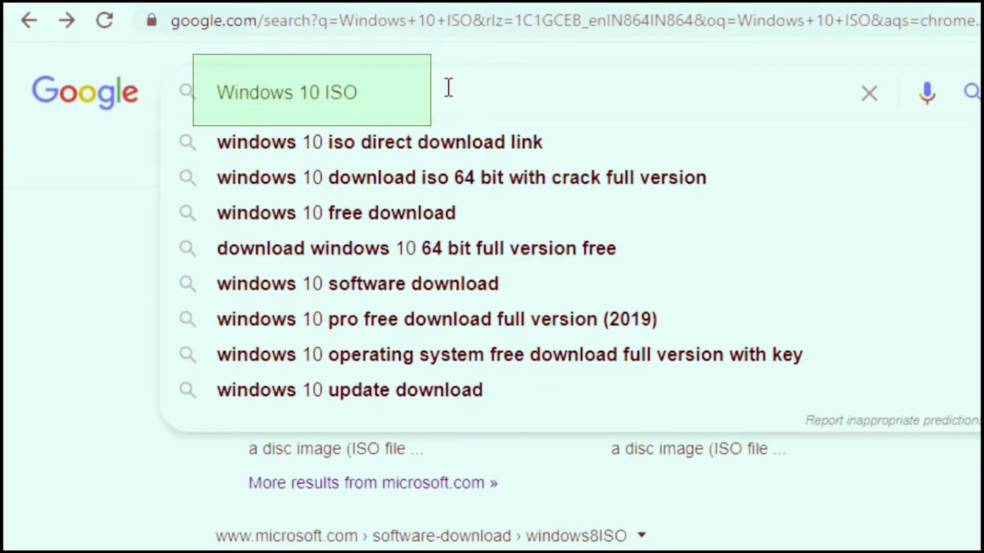
key("Return")
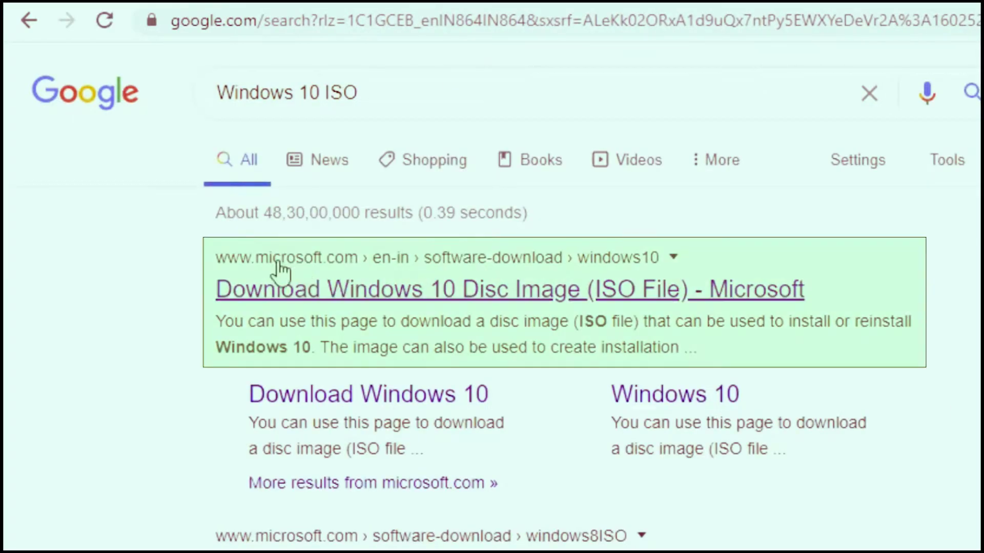
left_click(533, 297)
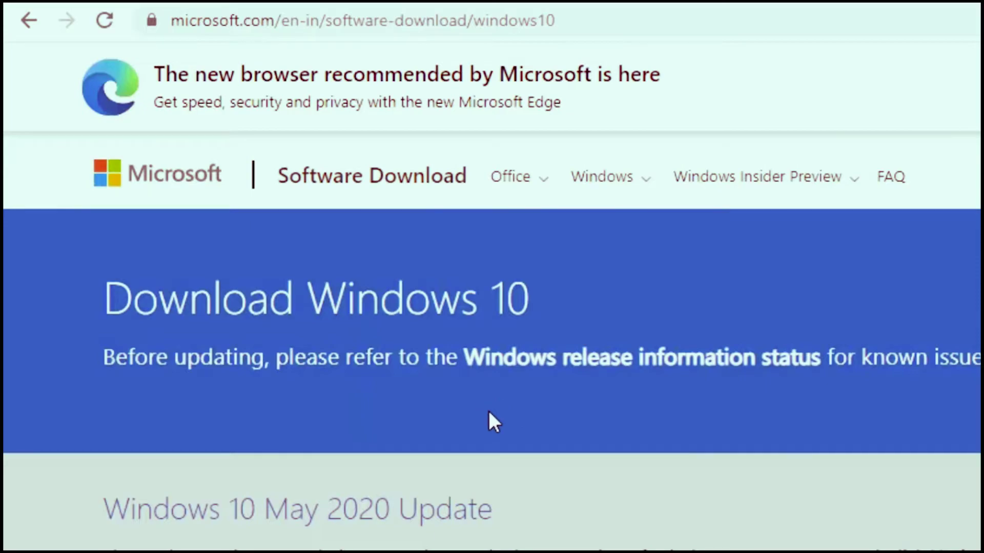
Download MediaCreationTool2004.exe via 'Download tool now' under Create Windows 10 installation media and launch it
scroll(487, 410, "down", 5)
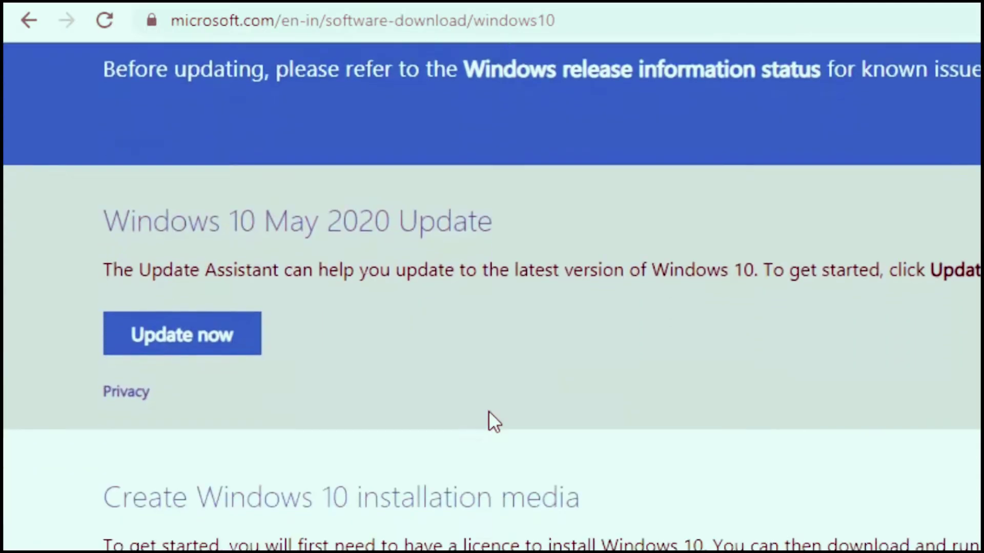
scroll(487, 410, "down", 5)
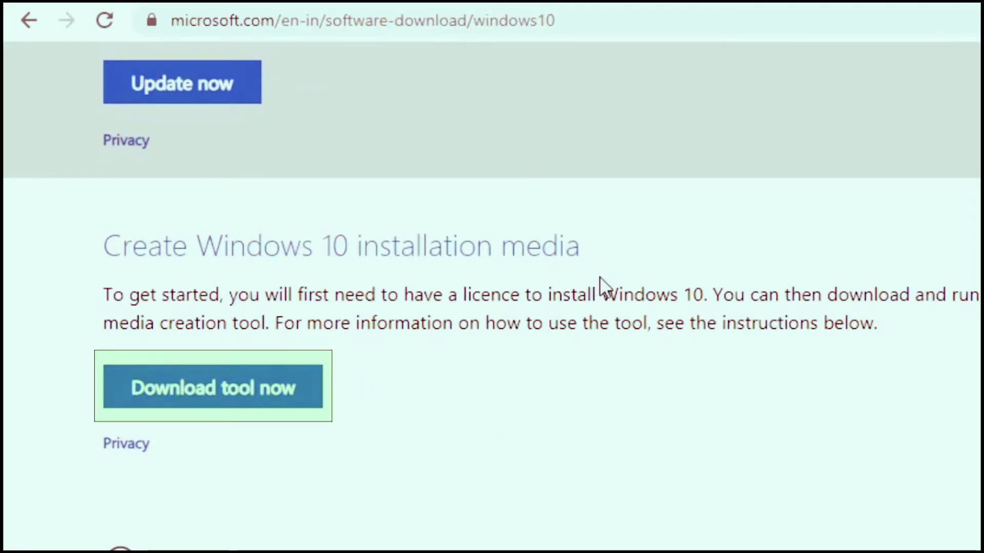
scroll(612, 357, "down", 1)
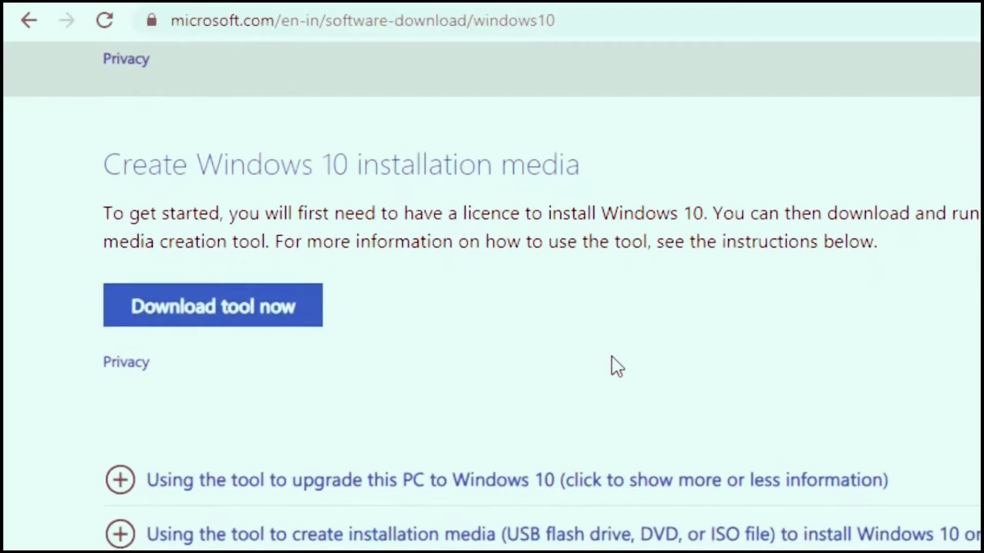
left_click(229, 311)
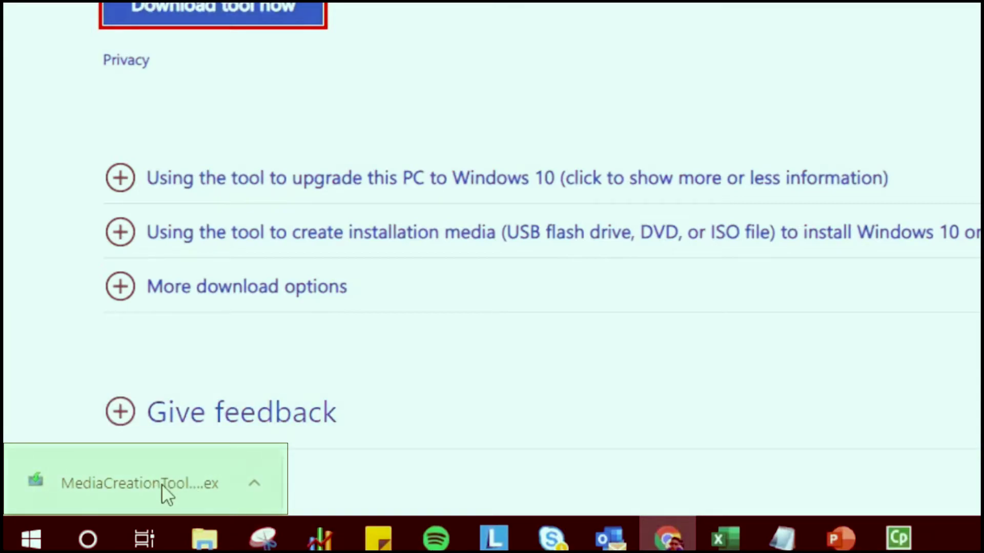
left_click(160, 487)
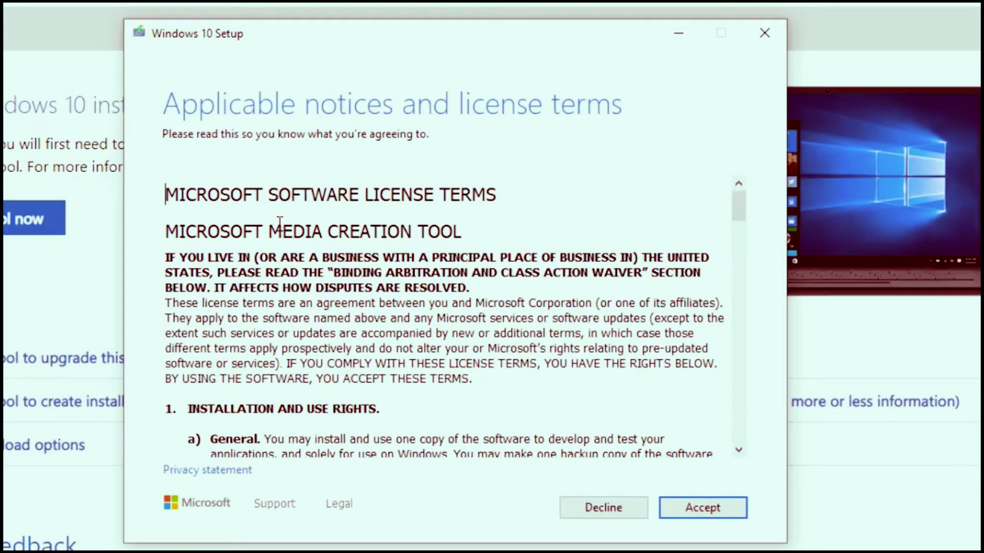
Read through the Windows 10 Setup license terms and accept them
scroll(494, 350, "down", 20)
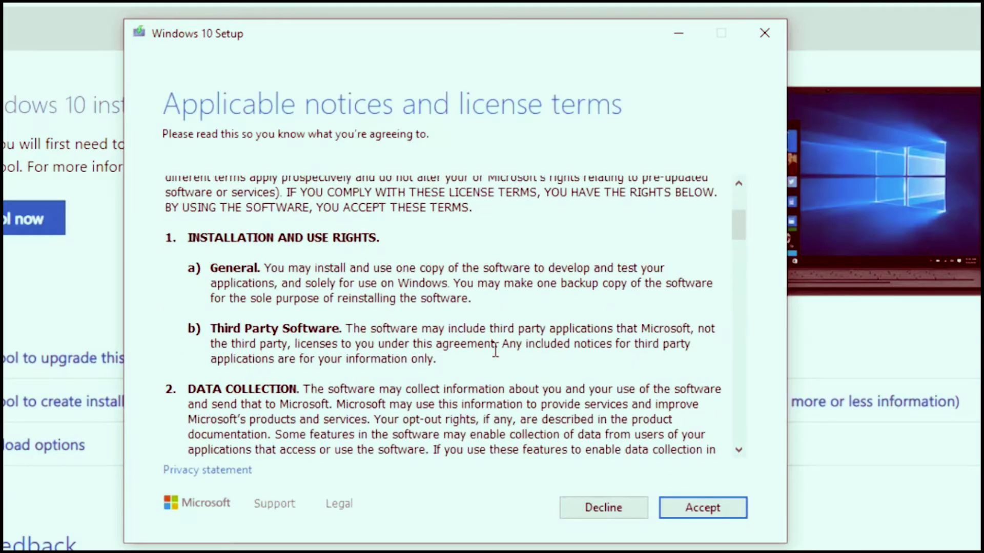
scroll(495, 351, "down", 20)
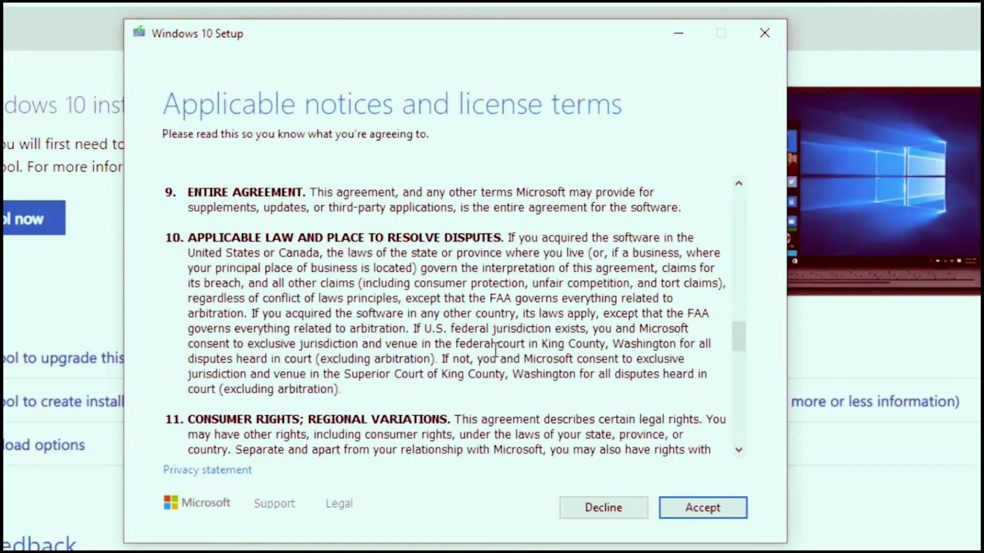
scroll(495, 350, "down", 2)
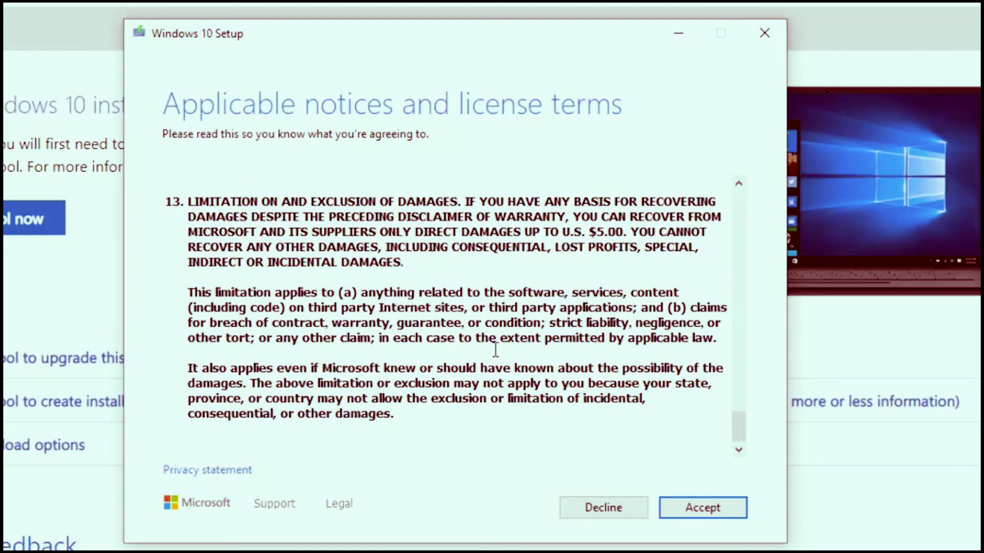
left_click(705, 512)
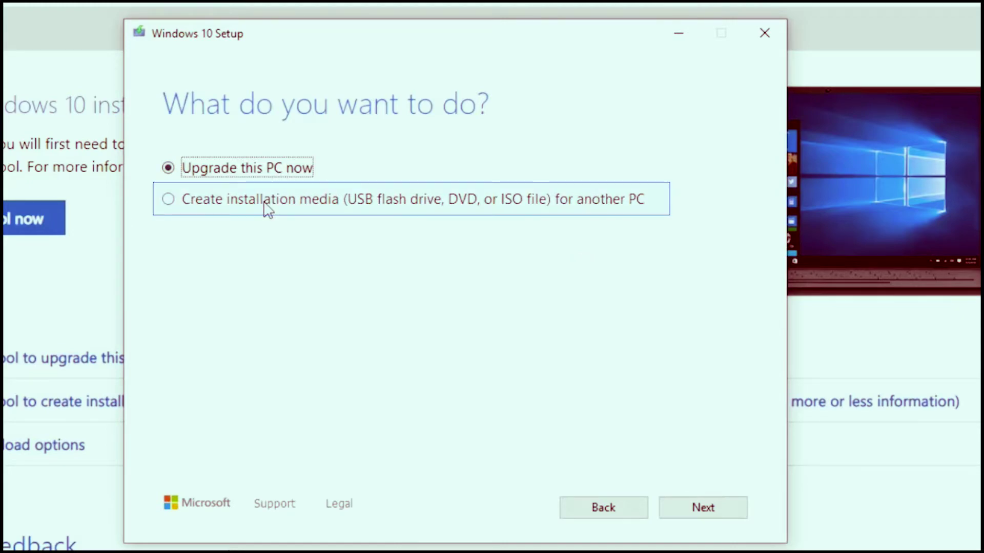
Choose installation media for another PC, keeping recommended English (United States), Windows 10, 64-bit
left_click(268, 200)
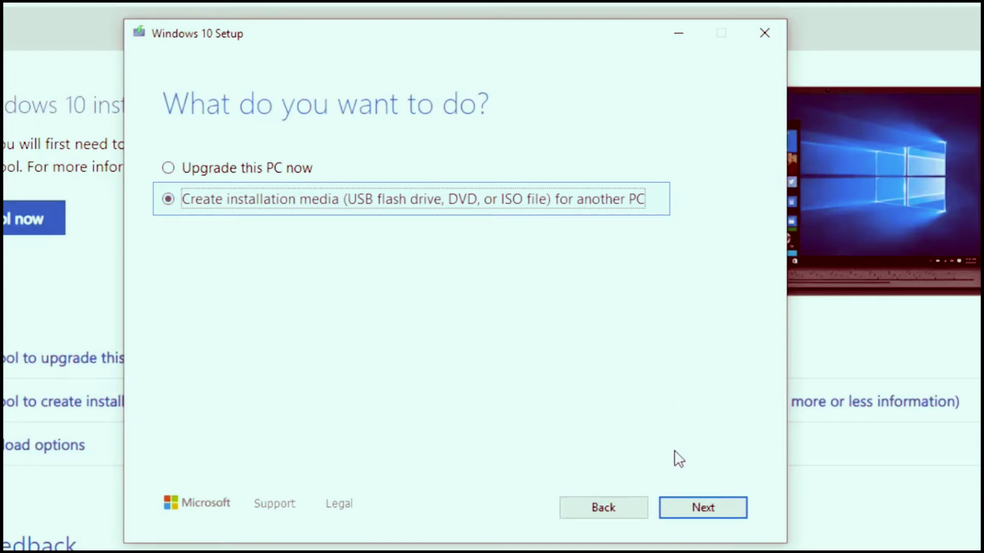
left_click(691, 508)
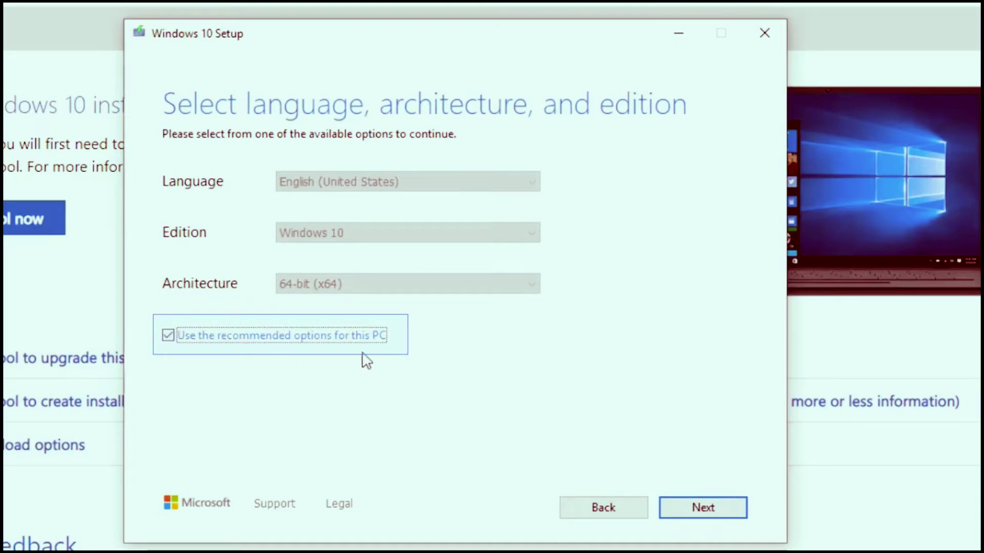
left_click(695, 518)
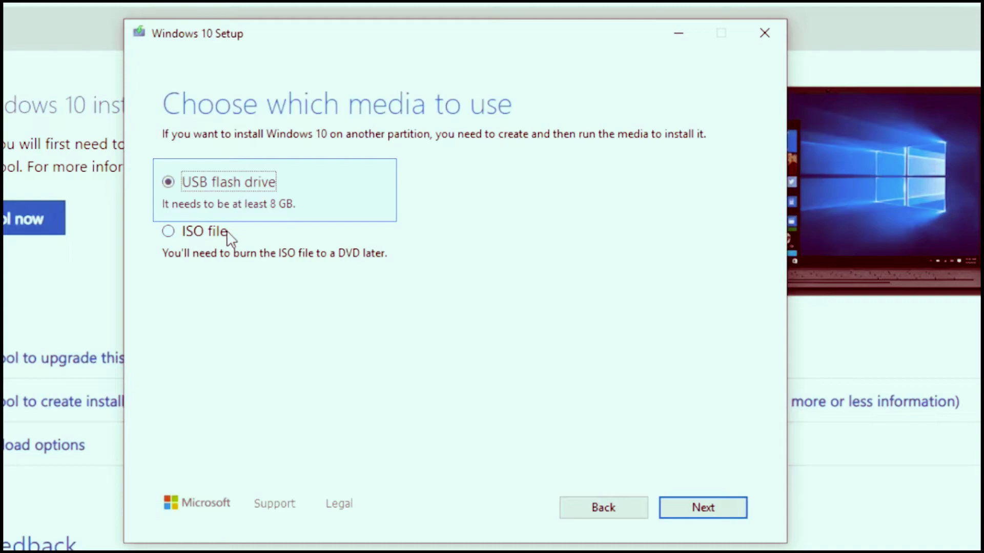
Select USB flash drive media and drive D: (RECOVERY) to begin writing Windows 10
left_click(701, 509)
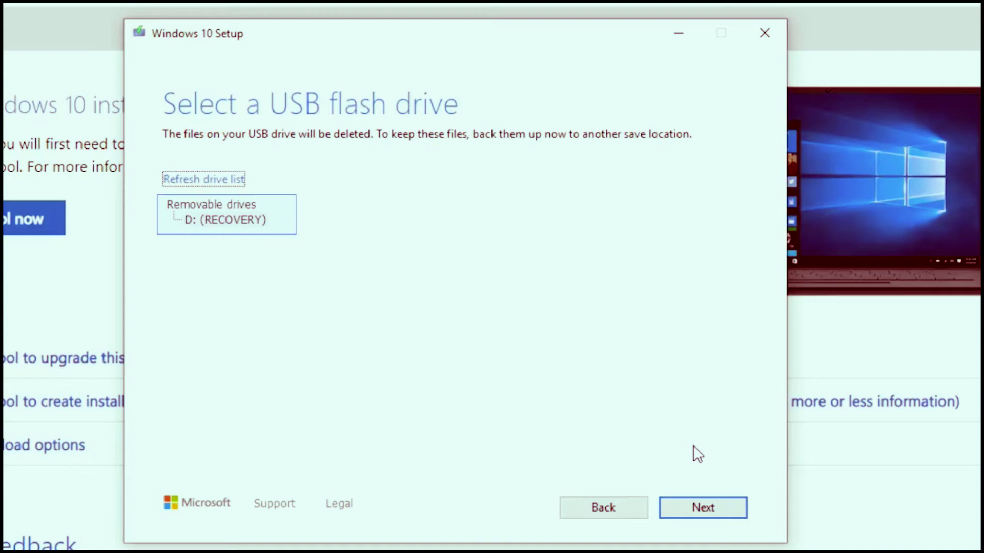
left_click(693, 511)
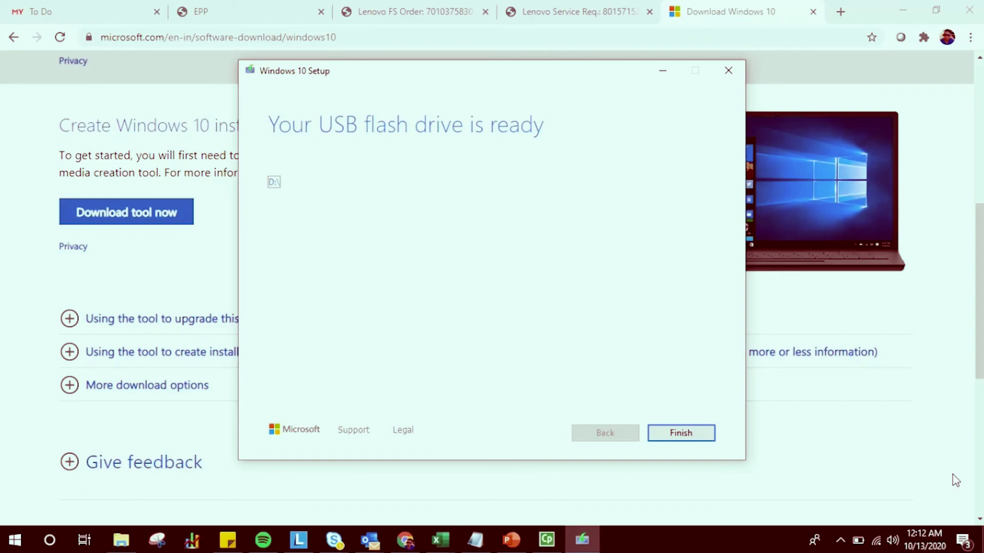
Finish Windows 10 Setup once 'Your USB flash drive is ready' appears
left_click(684, 437)
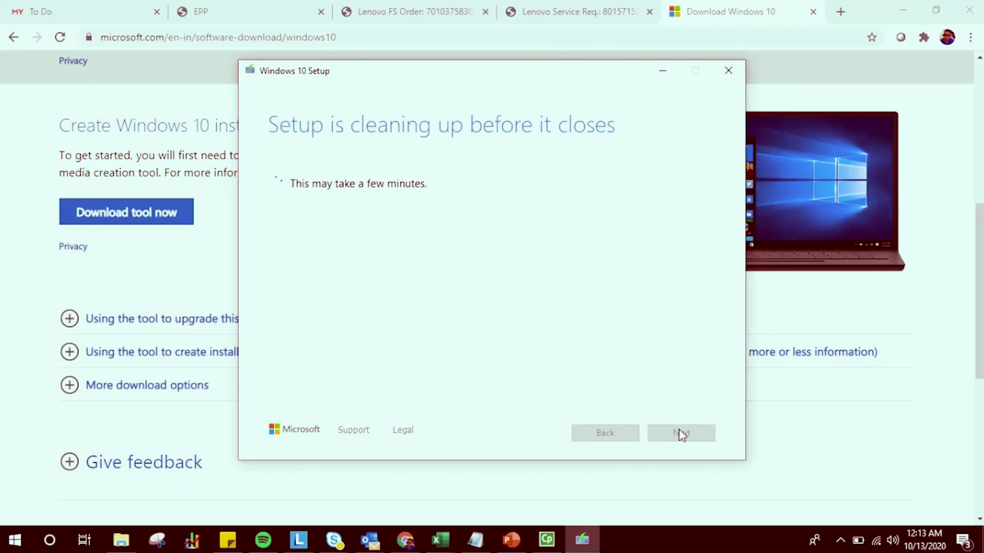